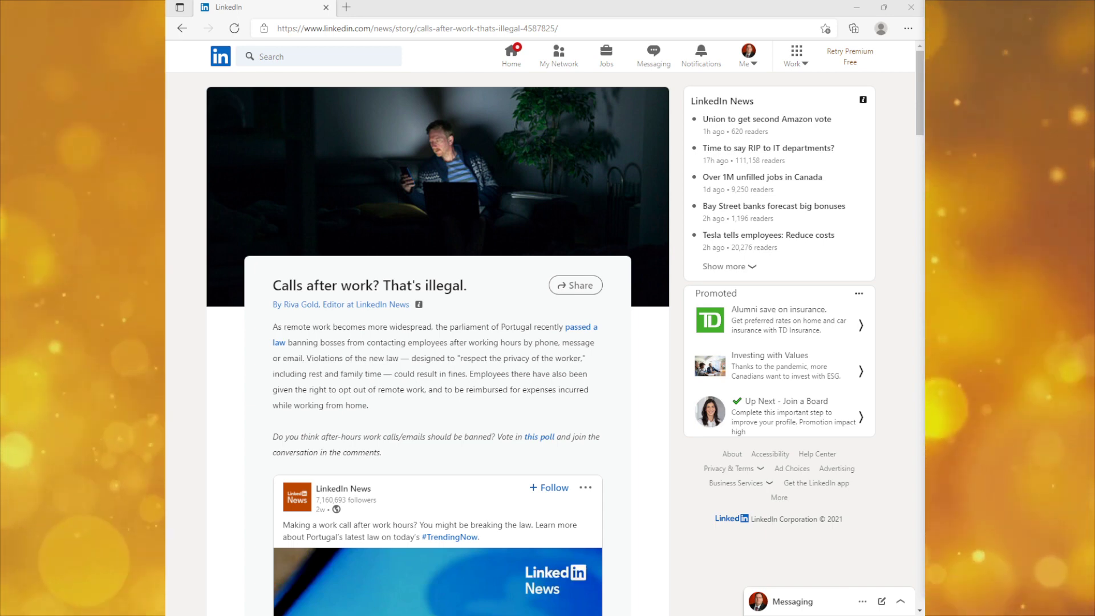
drag(451, 327, 549, 327)
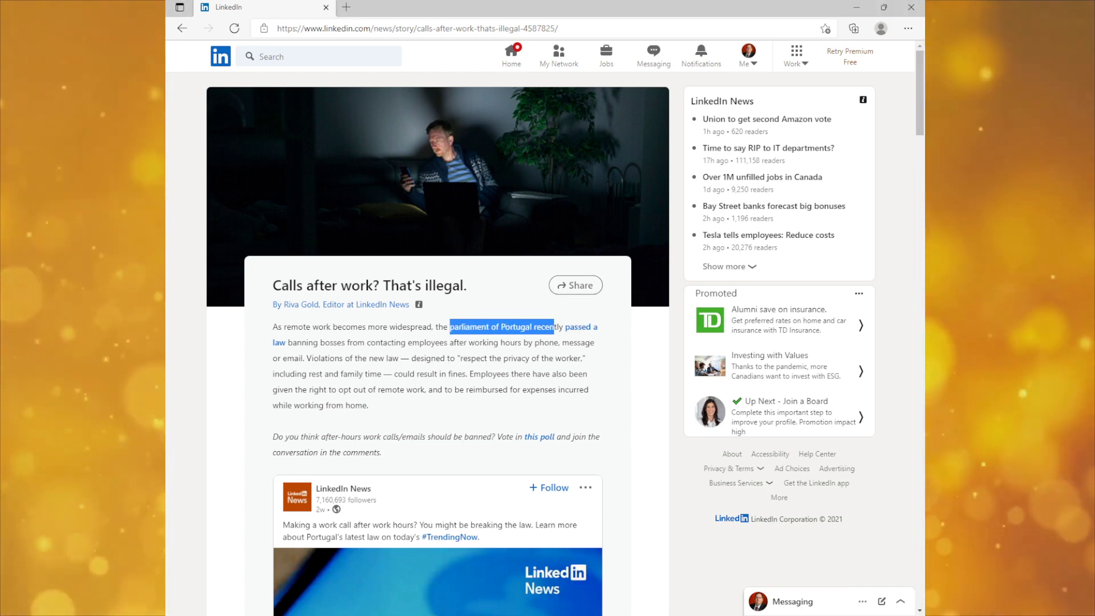
drag(292, 343, 516, 343)
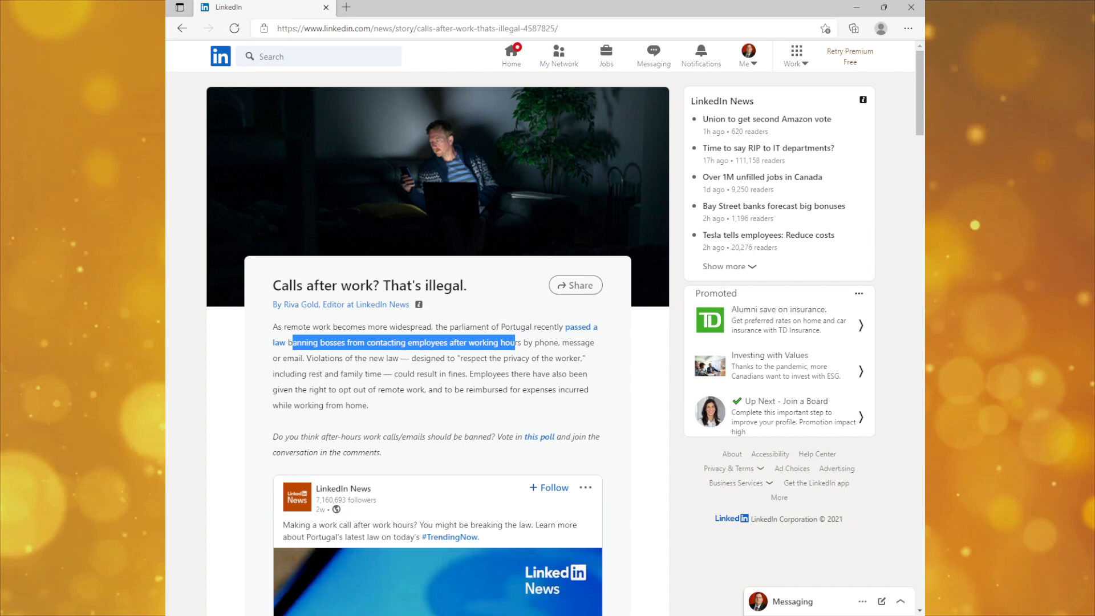
mouse_move(307, 358)
mouse_down()
mouse_move(352, 357)
mouse_move(368, 406)
mouse_up()
click(369, 405)
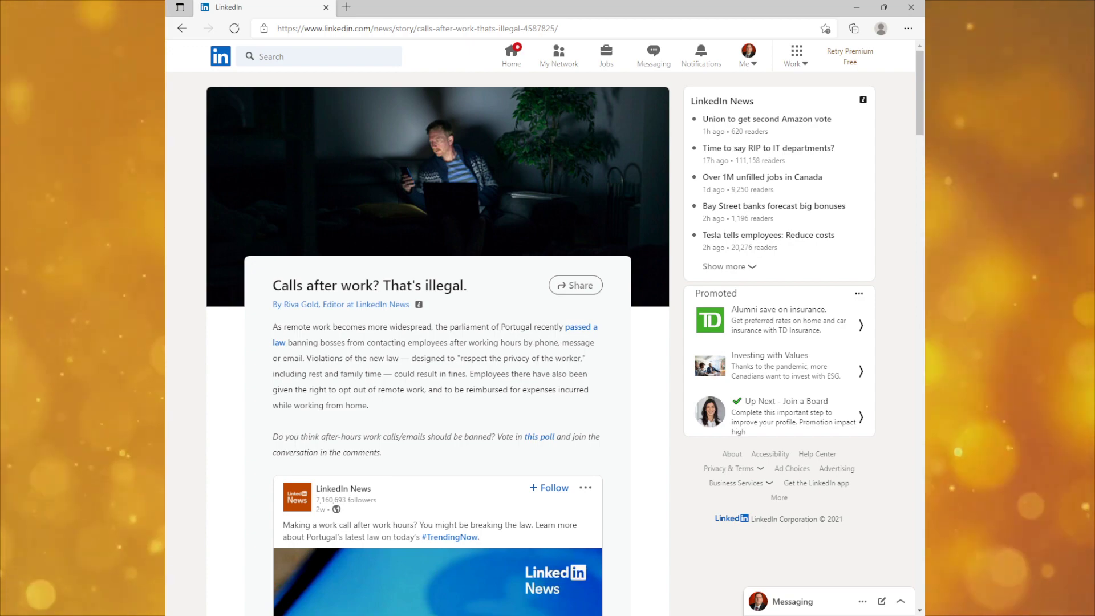
scroll(438, 343, down, 3)
scroll(438, 343, down, 4)
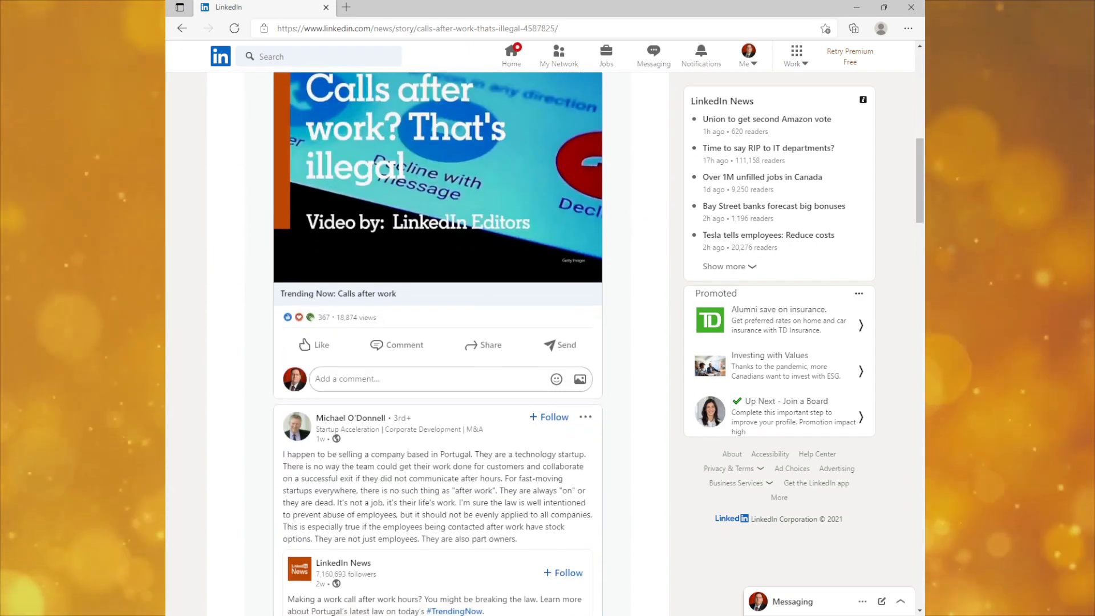
scroll(439, 342, down, 4)
scroll(438, 342, up, 5)
scroll(438, 343, up, 2)
scroll(438, 343, up, 2)
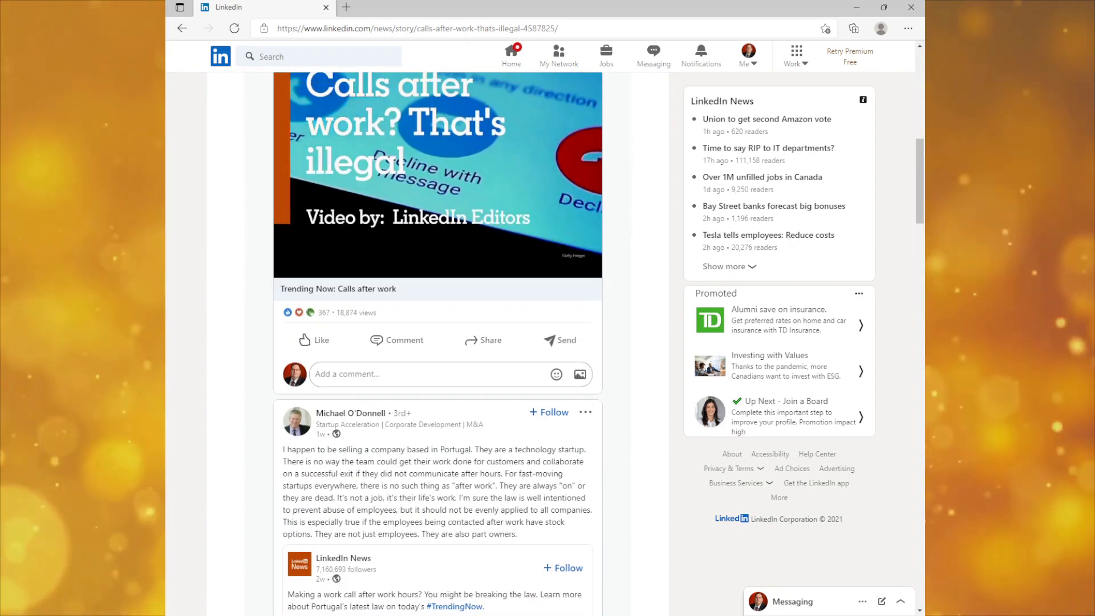
scroll(438, 342, up, 5)
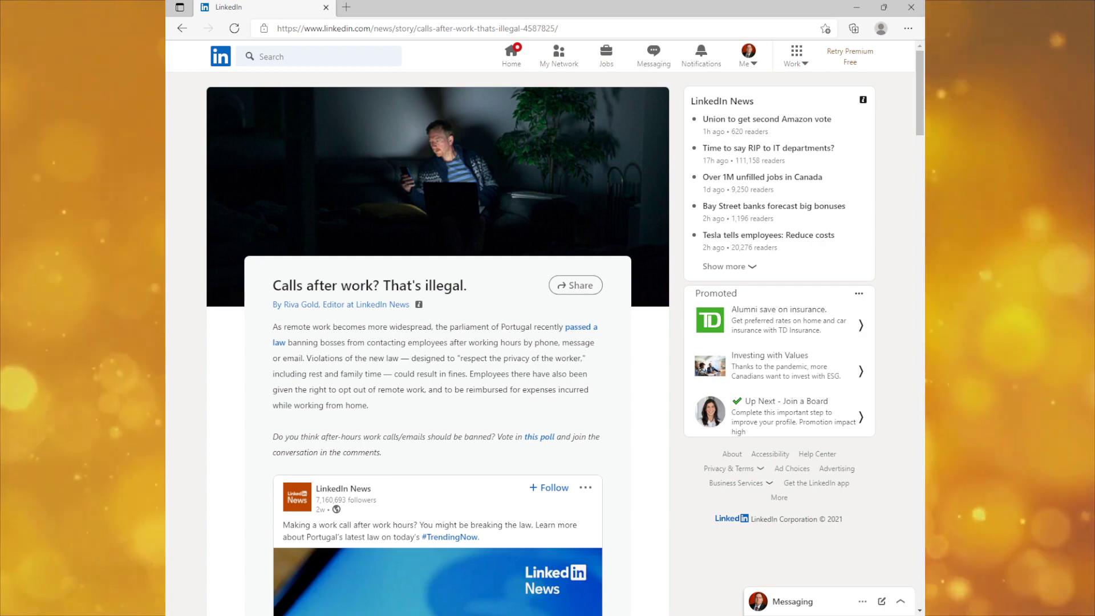
scroll(438, 342, down, 2)
scroll(438, 342, down, 3)
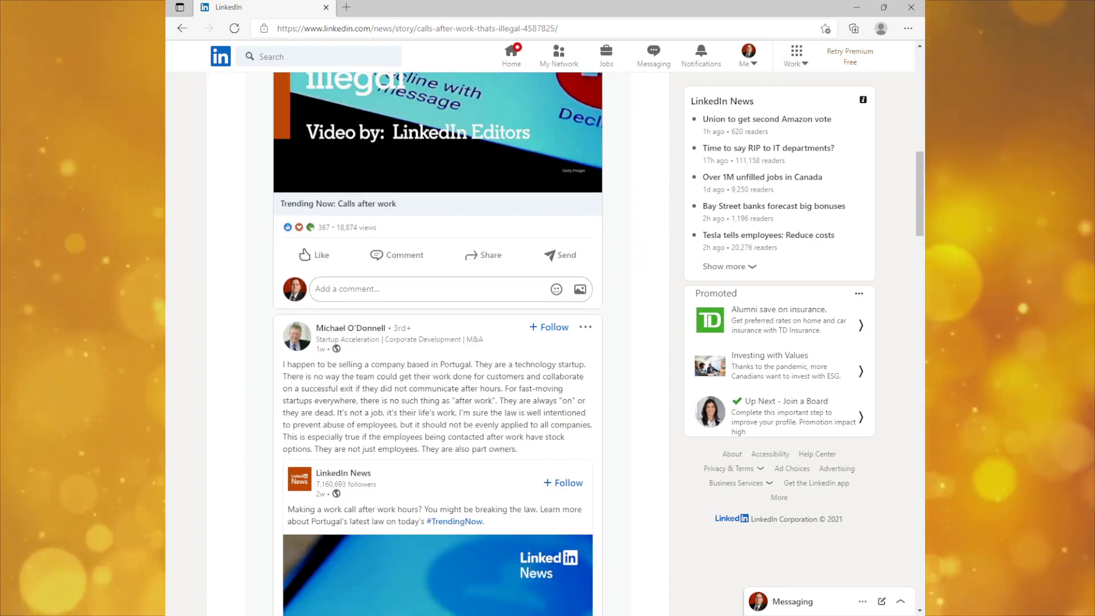
scroll(439, 342, up, 1)
scroll(438, 342, up, 2)
scroll(438, 343, up, 2)
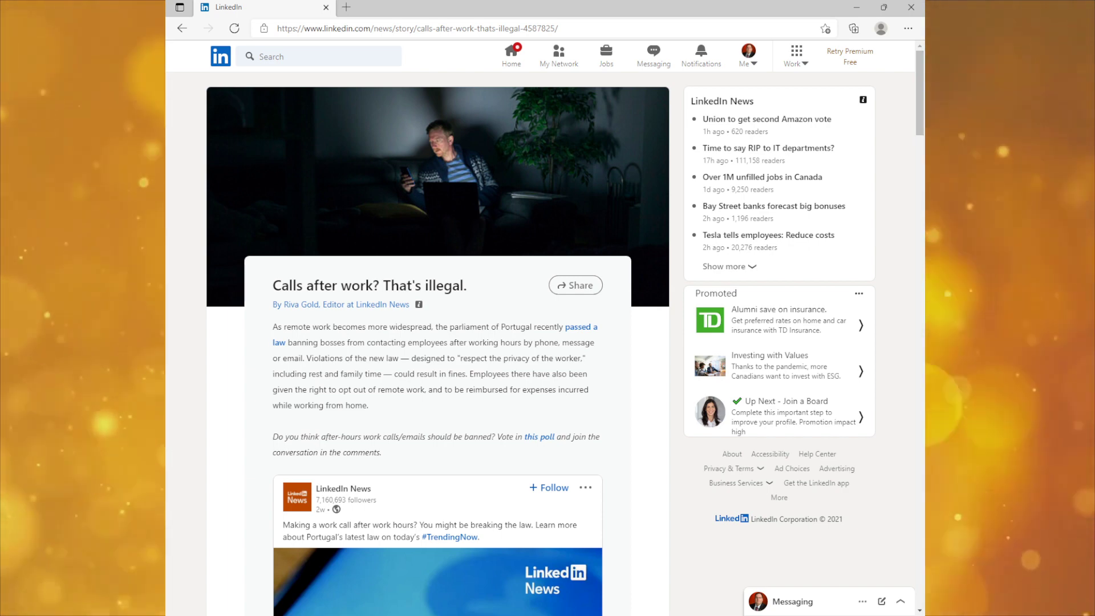
scroll(437, 342, down, 2)
scroll(437, 343, down, 1)
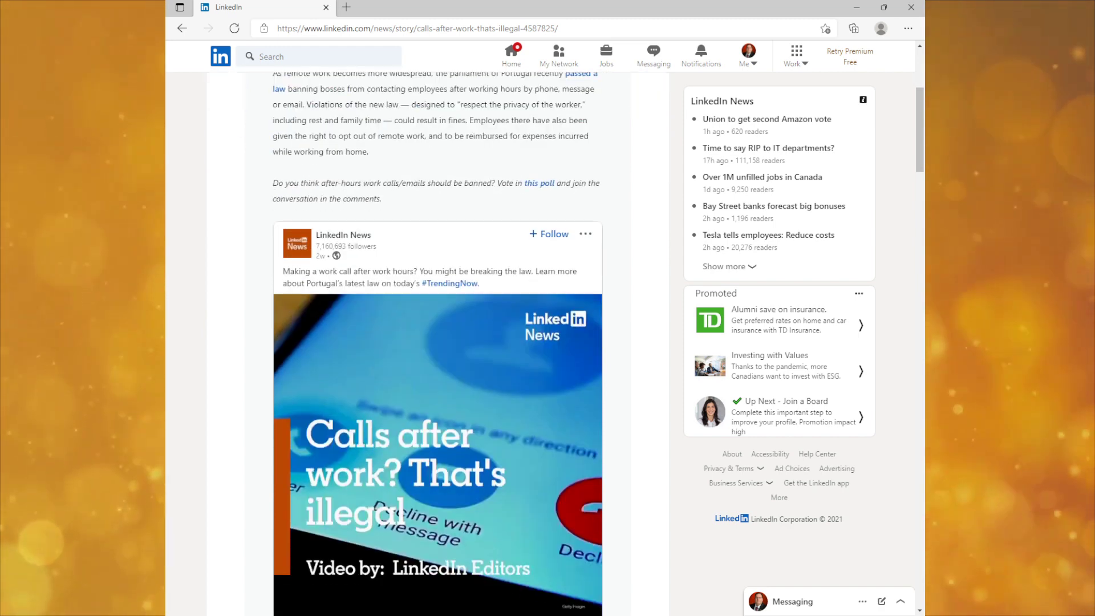
scroll(438, 343, down, 4)
scroll(437, 343, up, 6)
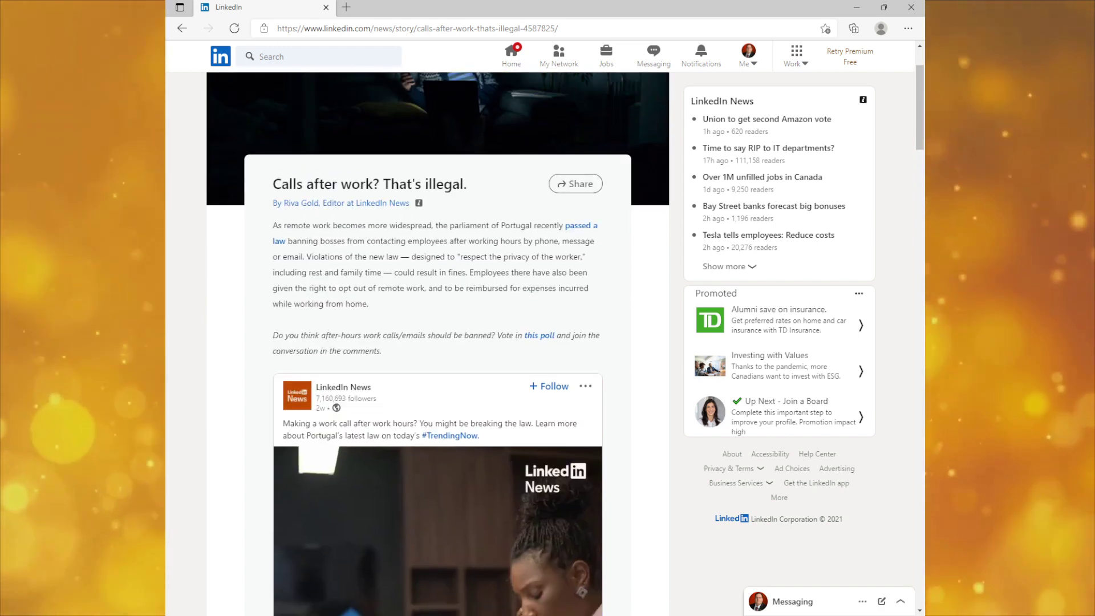
scroll(437, 342, up, 1)
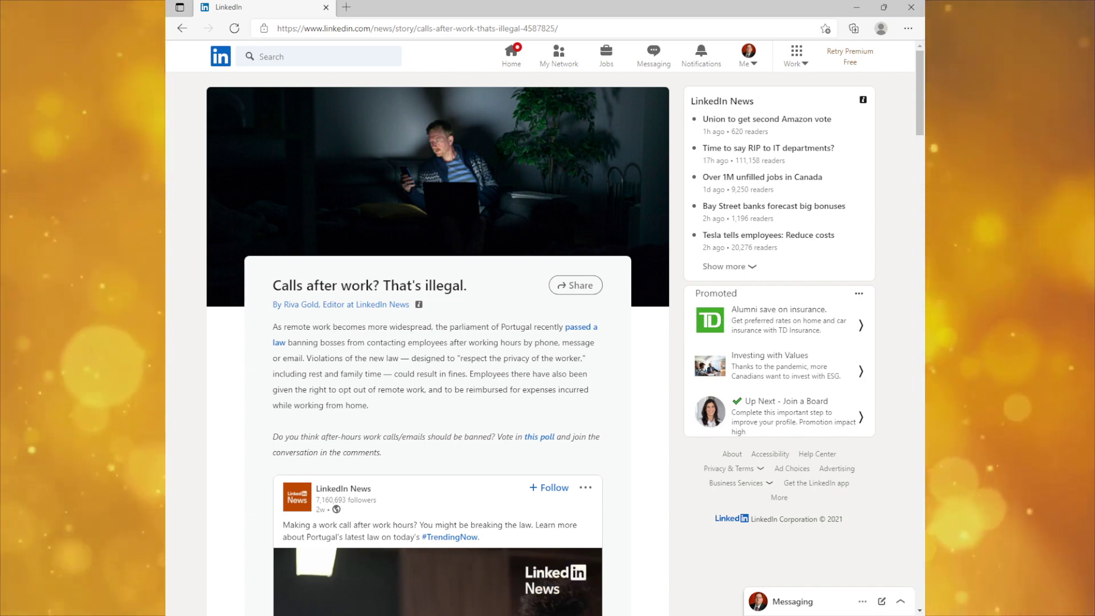
scroll(438, 342, down, 5)
scroll(438, 342, down, 6)
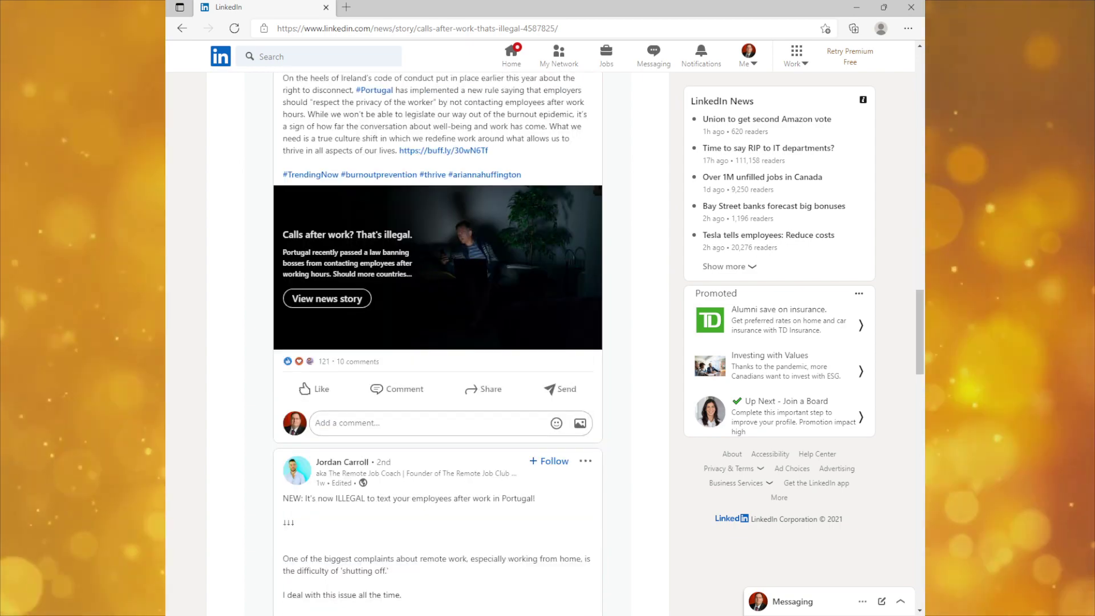
scroll(438, 343, down, 2)
scroll(438, 342, up, 7)
scroll(439, 343, up, 5)
scroll(438, 342, up, 5)
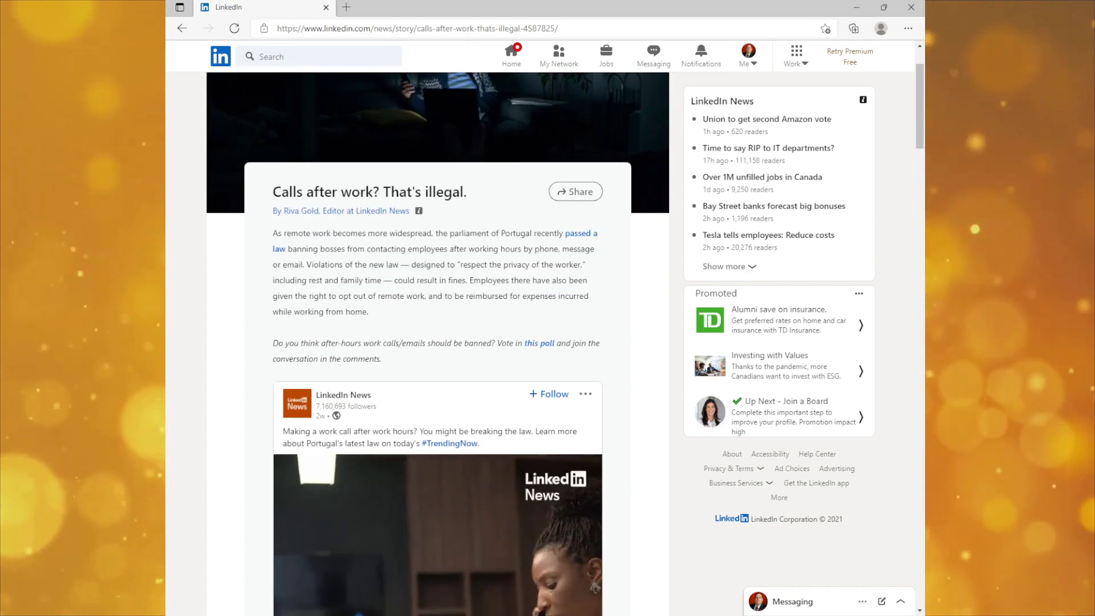
scroll(438, 343, up, 1)
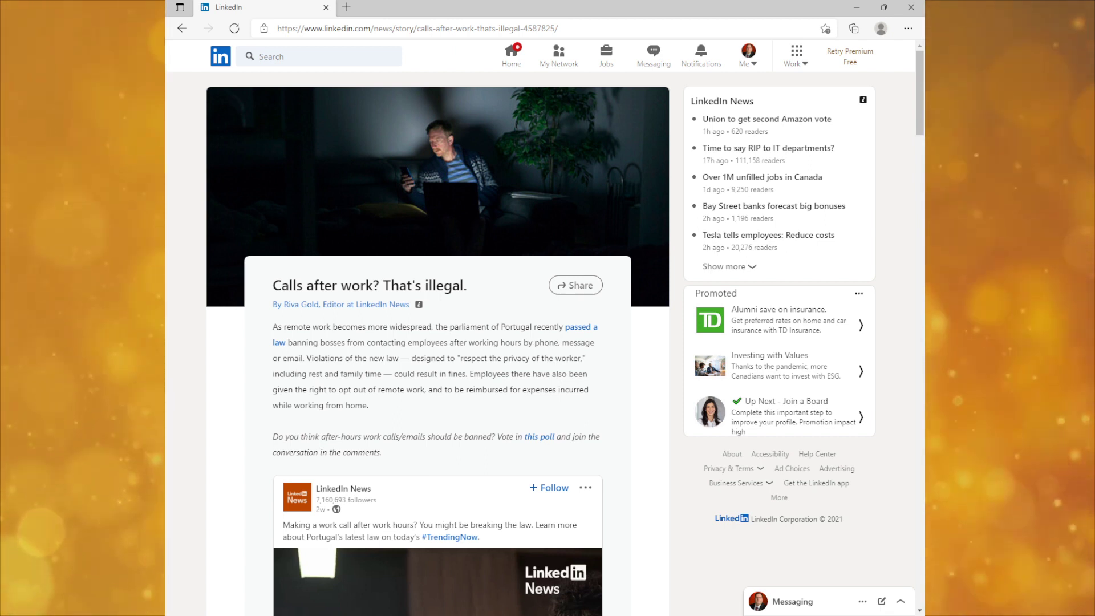
drag(288, 343, 447, 343)
click(447, 342)
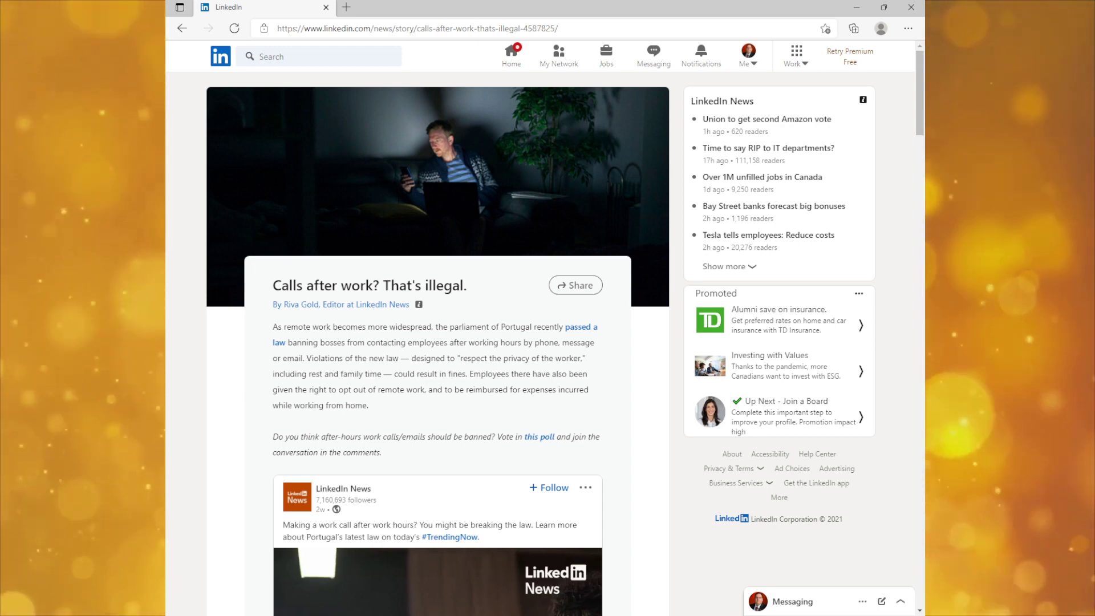
drag(534, 327, 448, 343)
click(448, 343)
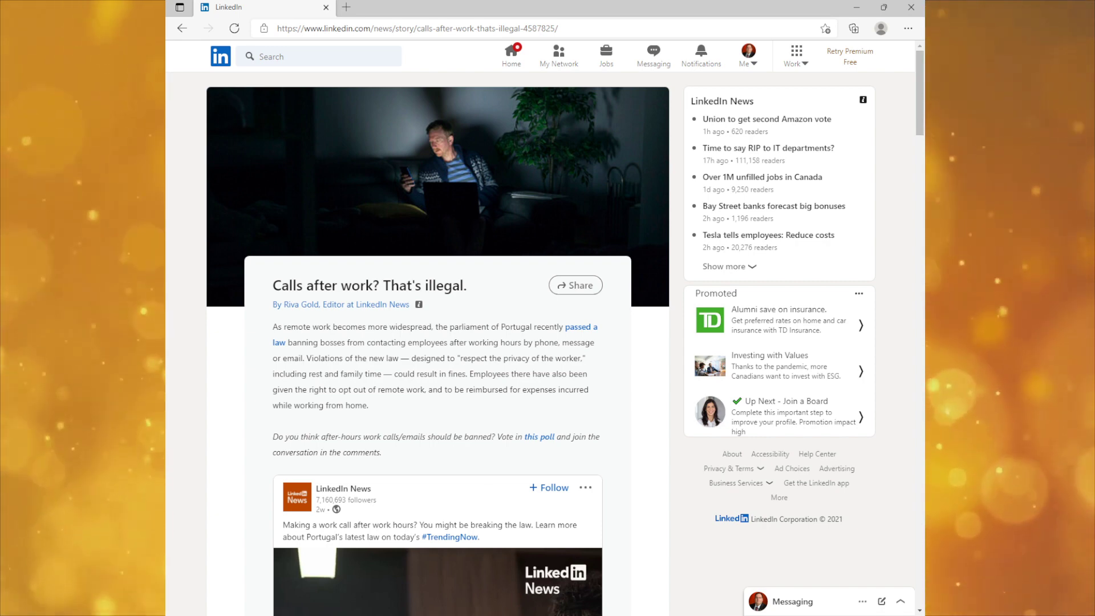
scroll(438, 343, down, 3)
scroll(439, 343, down, 3)
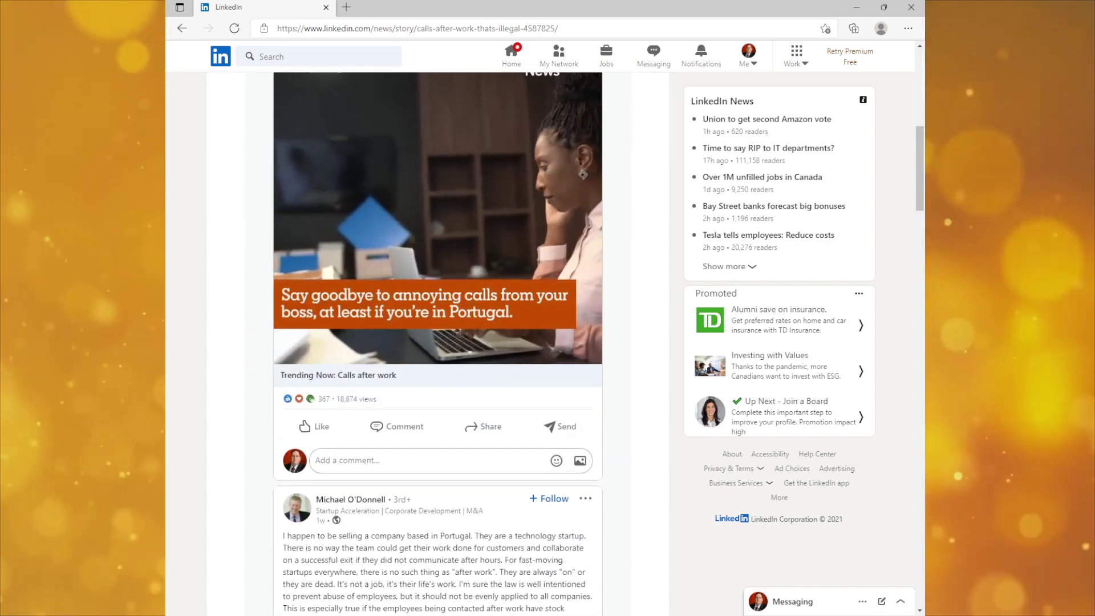
scroll(438, 343, down, 1)
scroll(439, 342, down, 4)
scroll(439, 342, down, 3)
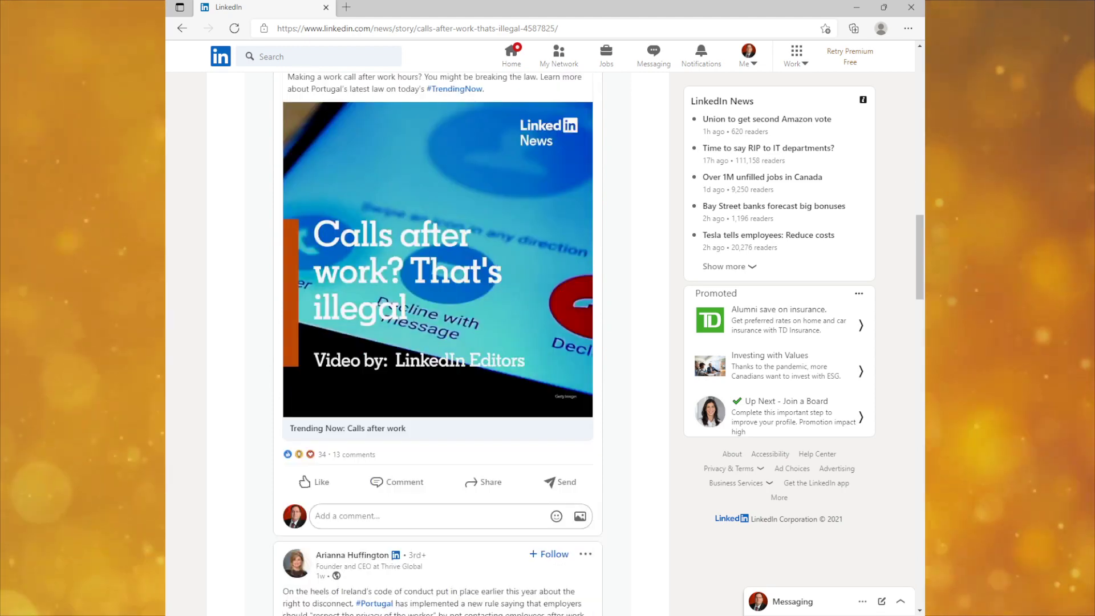
scroll(438, 343, up, 1)
scroll(438, 342, down, 2)
scroll(439, 342, up, 10)
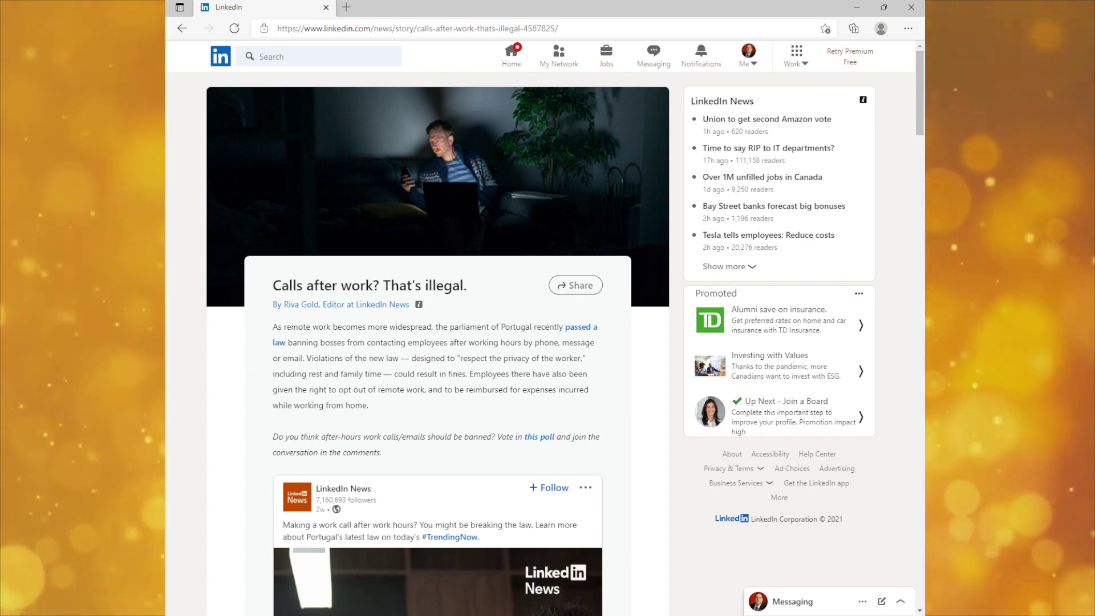
drag(288, 342, 532, 343)
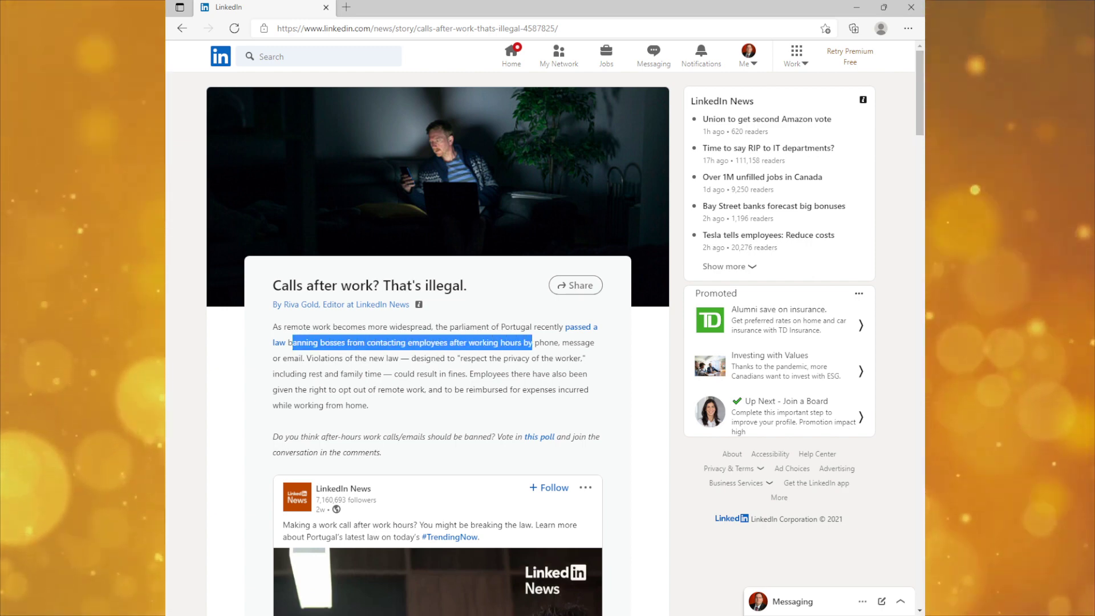
click(557, 342)
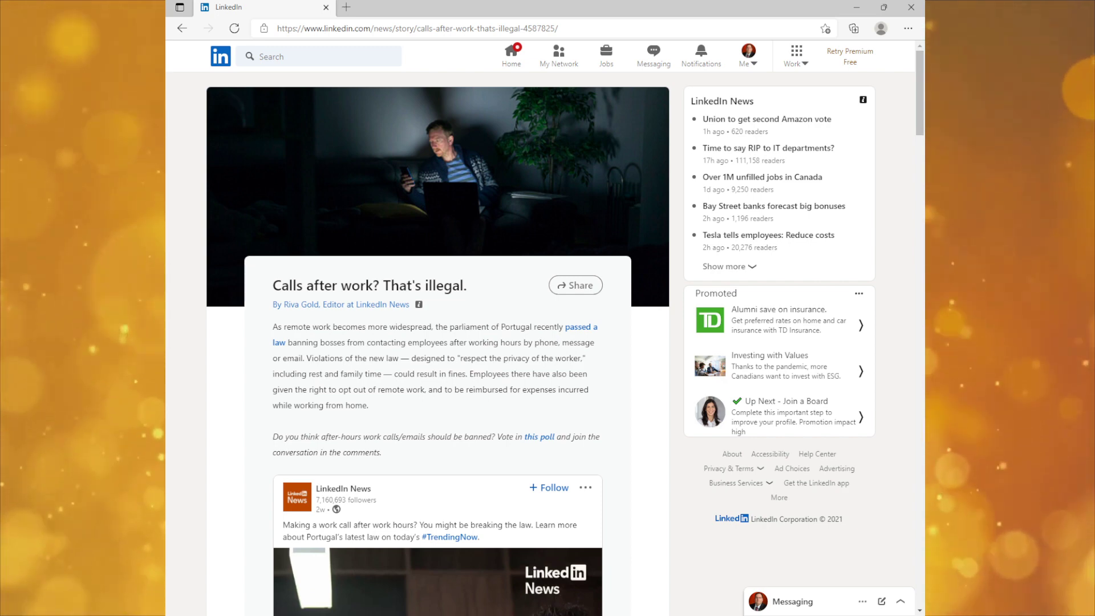